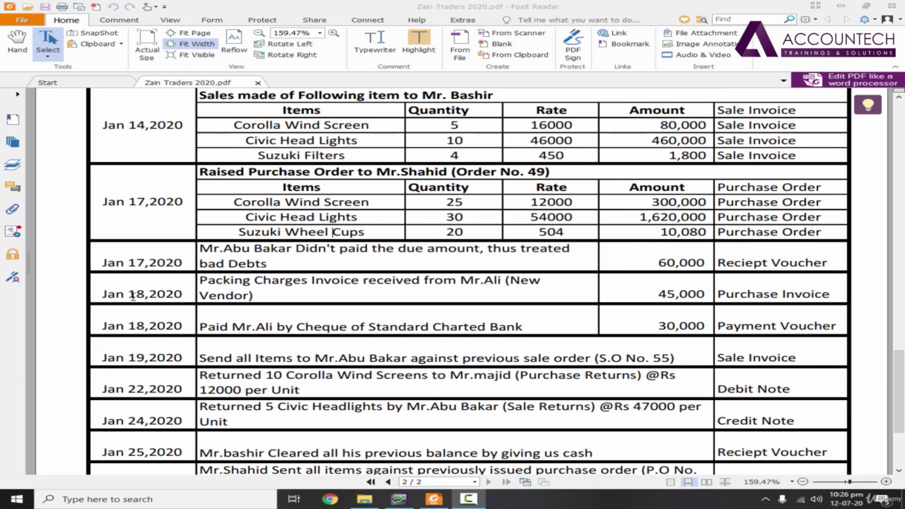
Step: Highlight Ali's Jan 18 date, 45,000 invoice amount and 30,000 cheque amount in the Foxit PDF
{"action": "left_click_drag", "start_coordinate": [125, 295], "coordinate": [189, 296]}
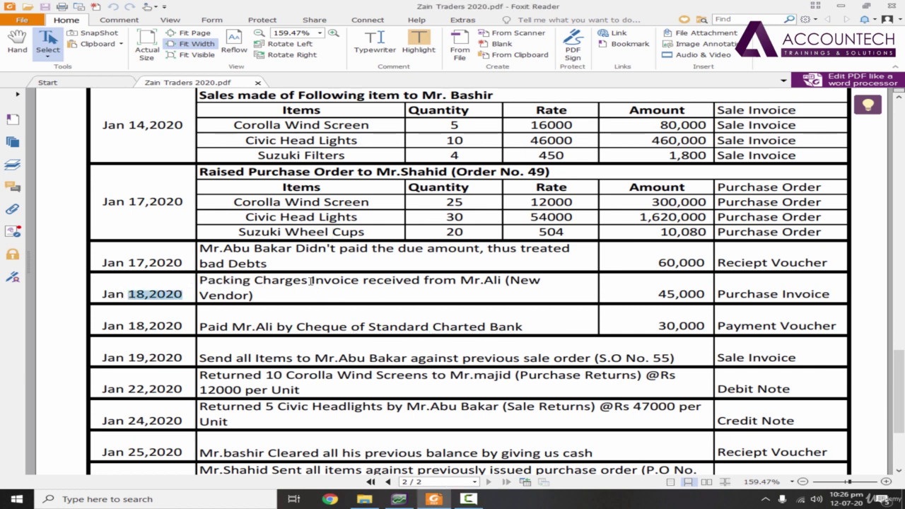
{"action": "double_click", "coordinate": [689, 295]}
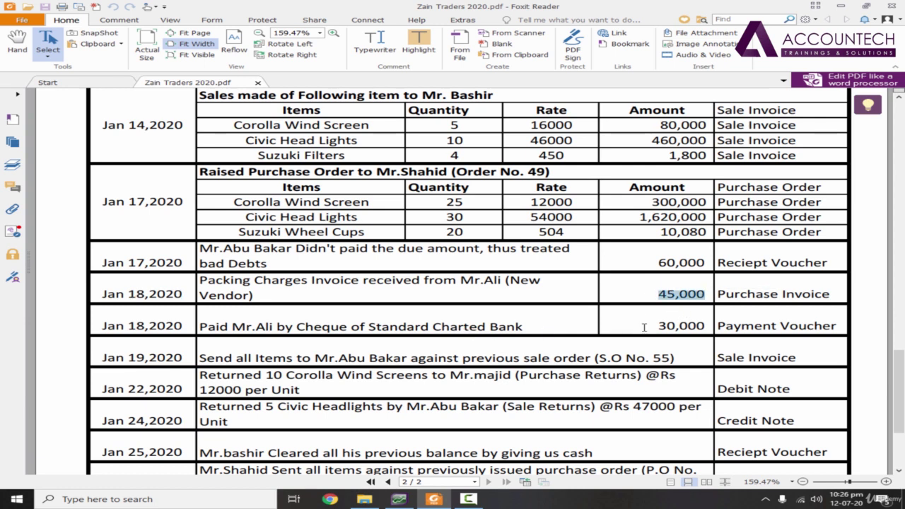
{"action": "left_click_drag", "start_coordinate": [645, 327], "coordinate": [707, 327]}
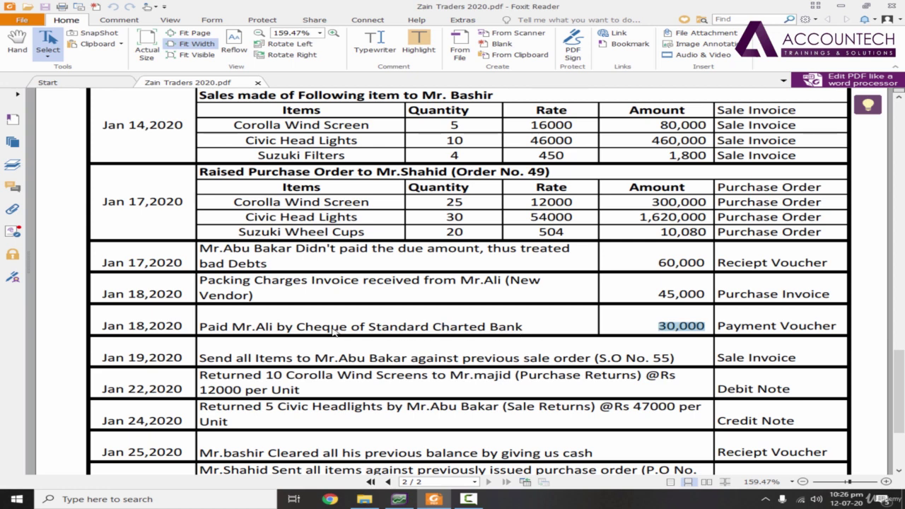
{"action": "left_click_drag", "start_coordinate": [654, 294], "coordinate": [705, 294]}
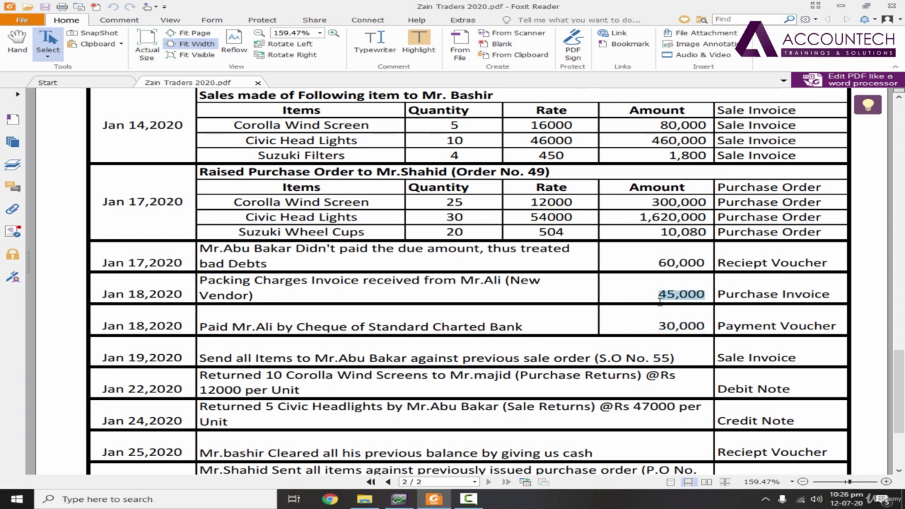
{"action": "left_click_drag", "start_coordinate": [658, 325], "coordinate": [705, 325]}
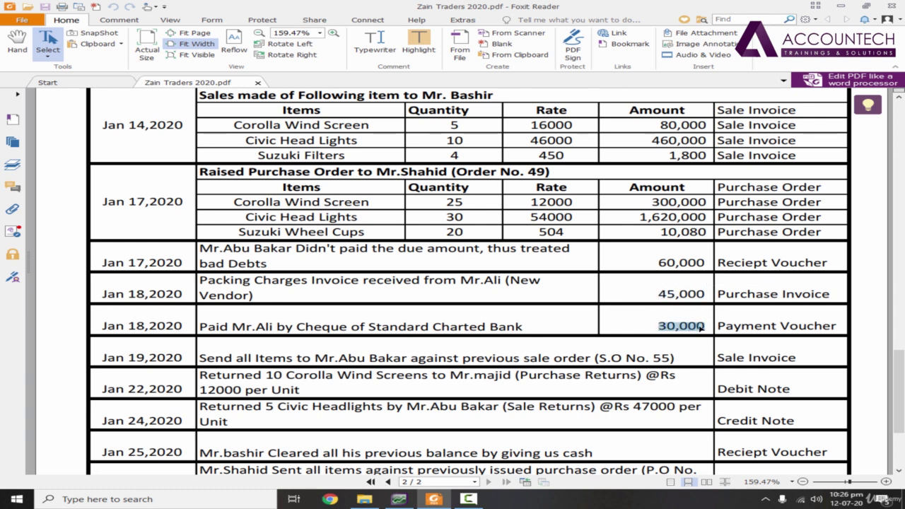
Step: Back in AccountRight, close the Transaction Journal and open Purchases > Pay Bills
{"action": "left_click", "coordinate": [399, 499]}
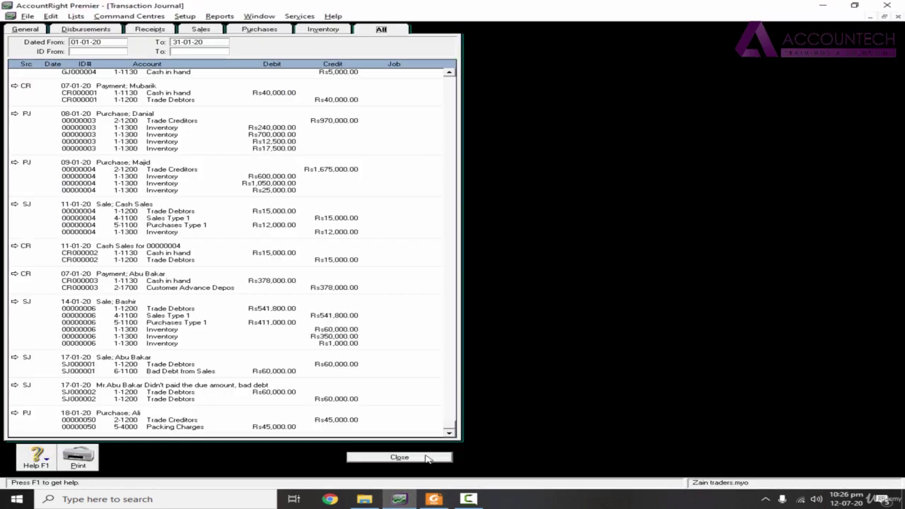
{"action": "left_click", "coordinate": [399, 458]}
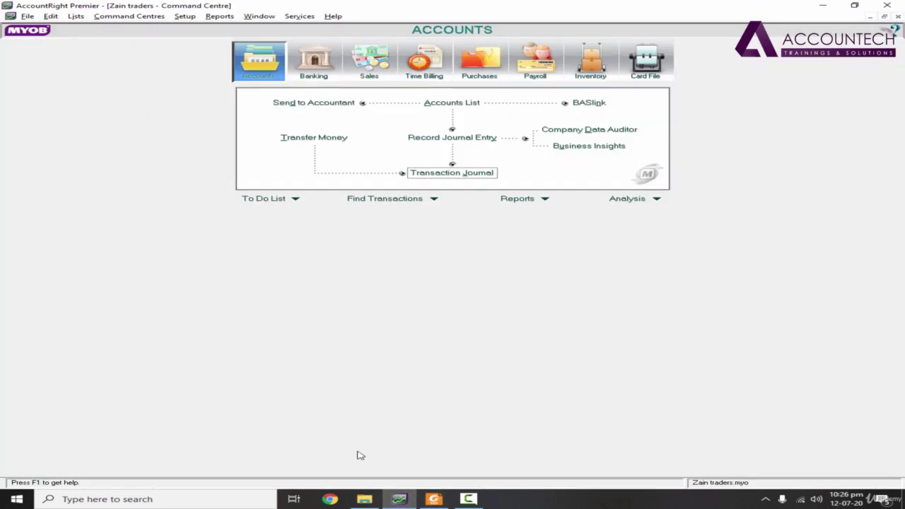
{"action": "left_click", "coordinate": [478, 45]}
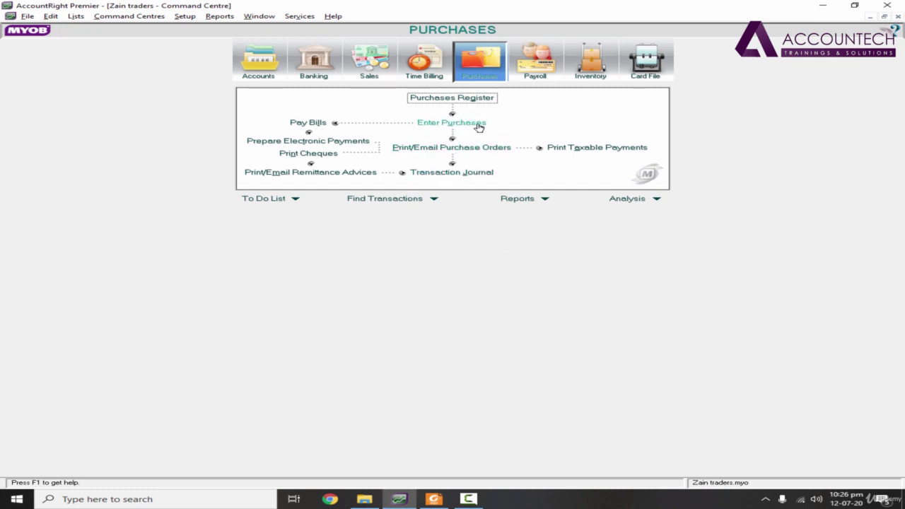
{"action": "left_click", "coordinate": [316, 128]}
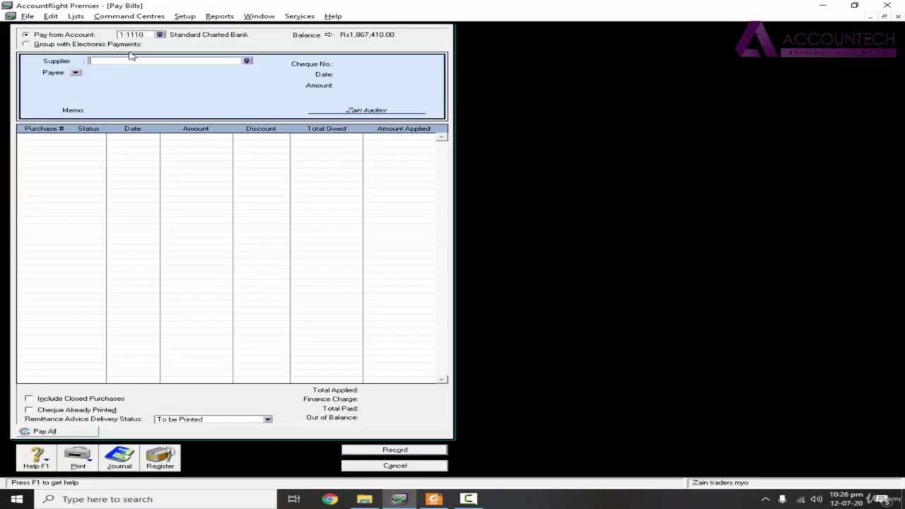
Step: Keep paying from 1-1110 Standard Charted Bank and choose Ali as the supplier
{"action": "left_click", "coordinate": [160, 35]}
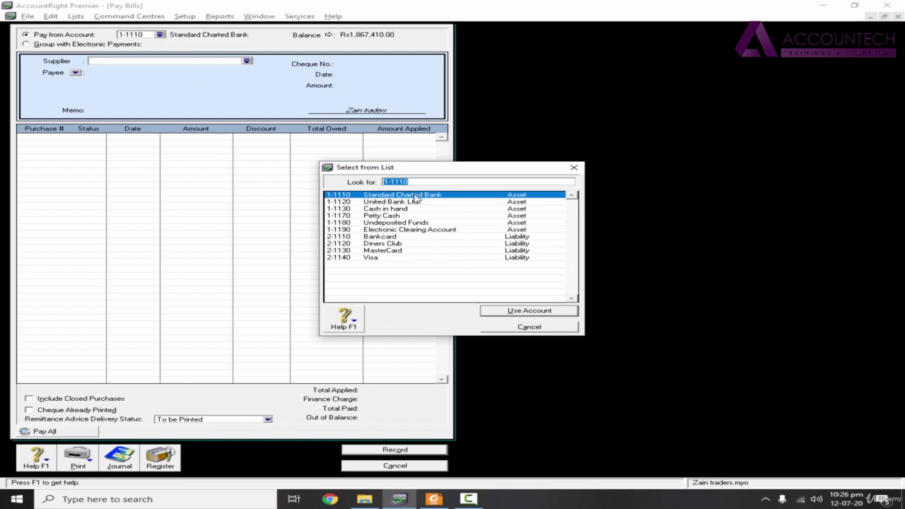
{"action": "left_click", "coordinate": [535, 324]}
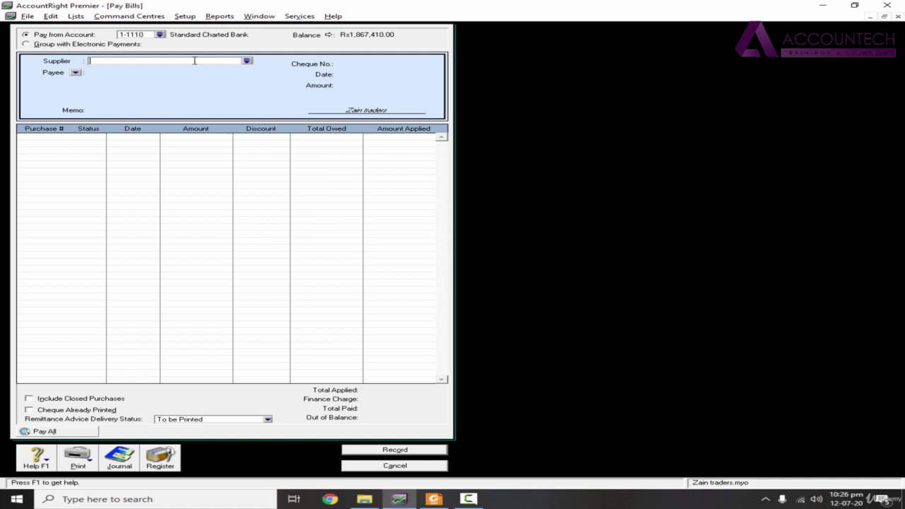
{"action": "left_click", "coordinate": [247, 61]}
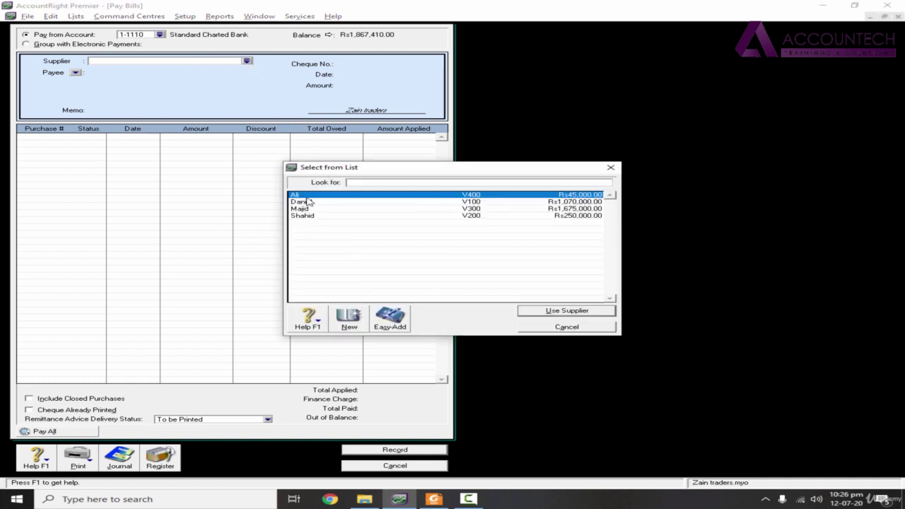
{"action": "double_click", "coordinate": [309, 195]}
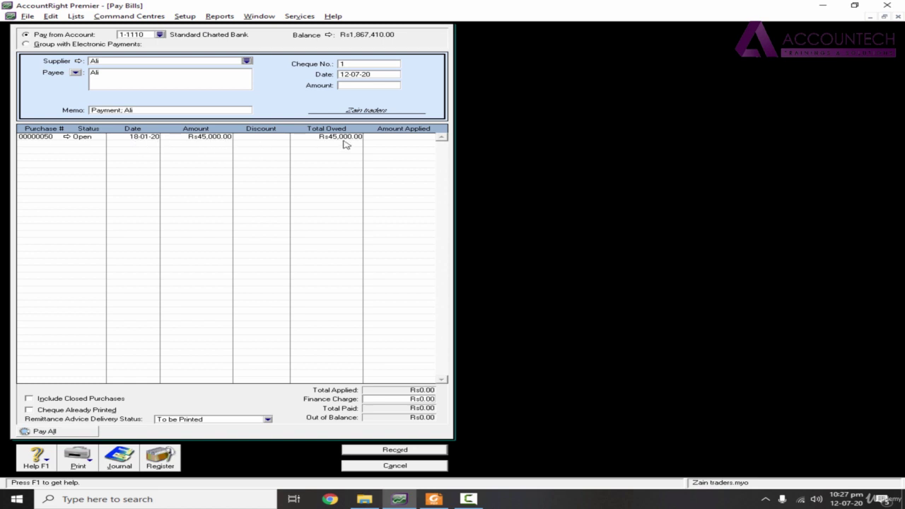
Step: Enter cheque number 15 and cross-check the payment details in the PDF
{"action": "left_click", "coordinate": [373, 66]}
{"action": "type", "text": "1548414"}
{"action": "key", "text": "Tab"}
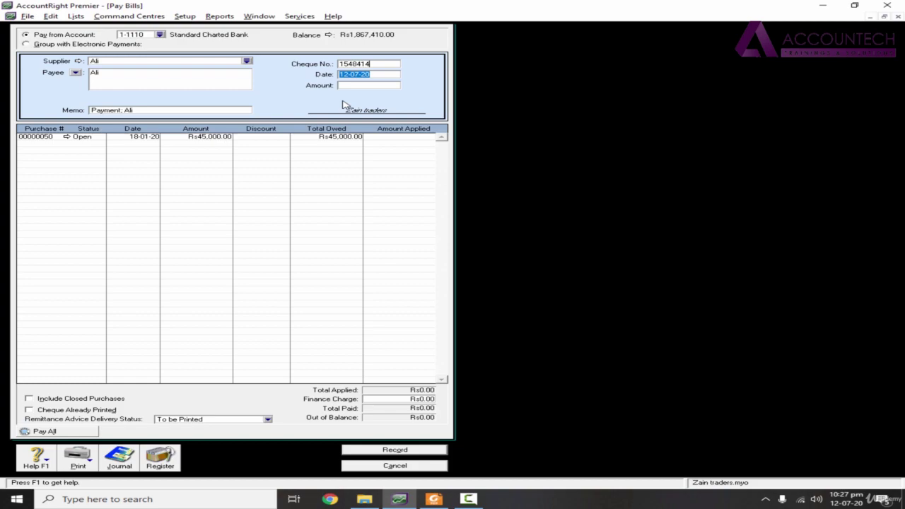
{"action": "key", "text": "alt+Tab"}
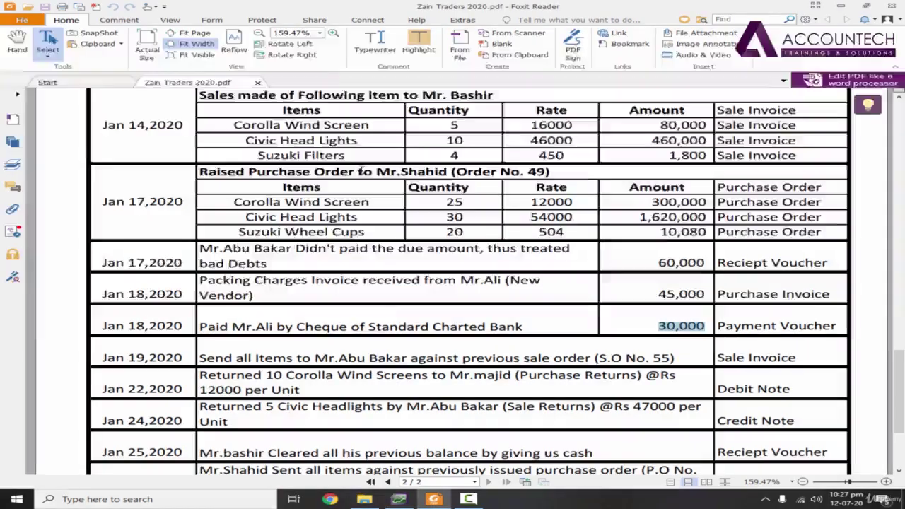
{"action": "key", "text": "alt+Tab"}
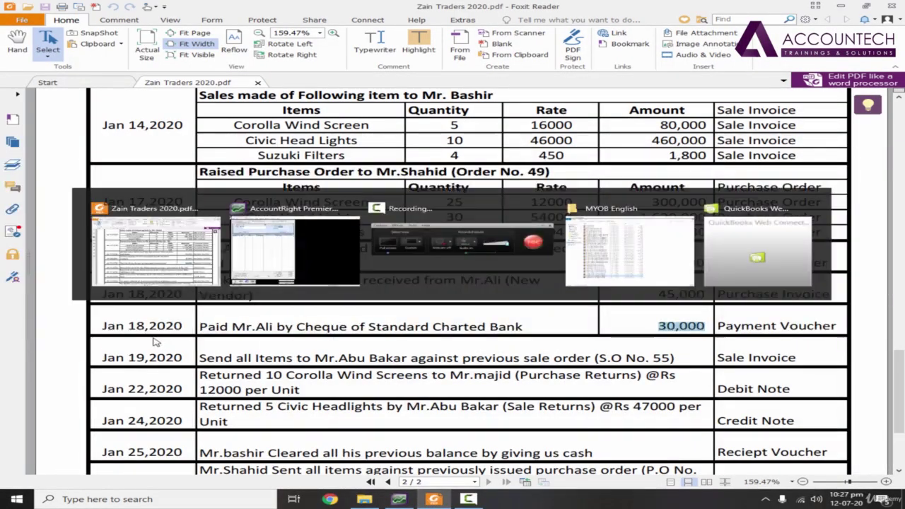
Step: Date the payment 18-01-20, apply 30,000 to purchase 00000050, and record the Rs30,000 cheque
{"action": "type", "text": "18-01-20"}
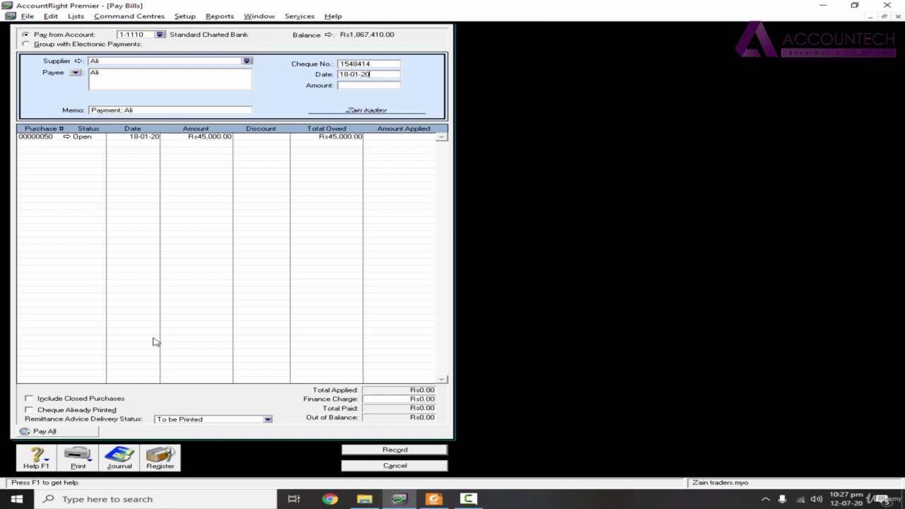
{"action": "key", "text": "Tab"}
{"action": "left_click", "coordinate": [413, 138]}
{"action": "type", "text": "30,"}
{"action": "type", "text": "0000"}
{"action": "key", "text": "Tab"}
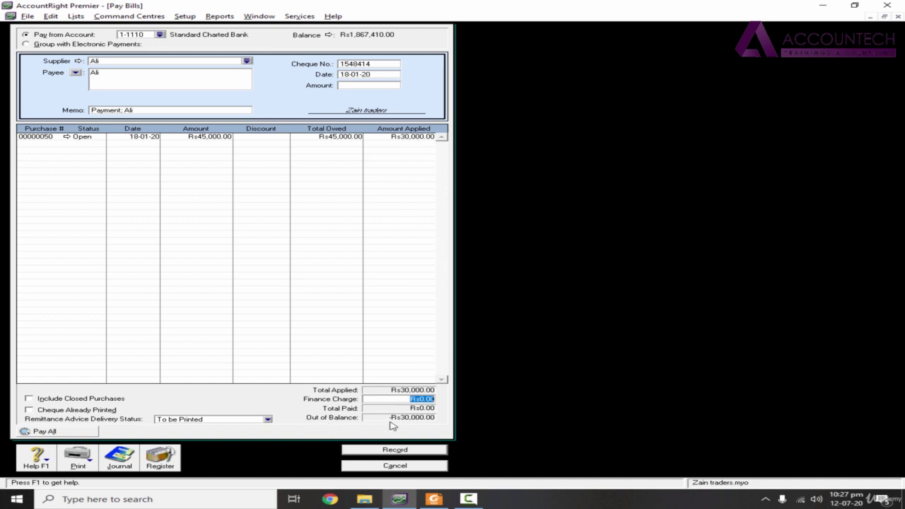
{"action": "left_click", "coordinate": [393, 86]}
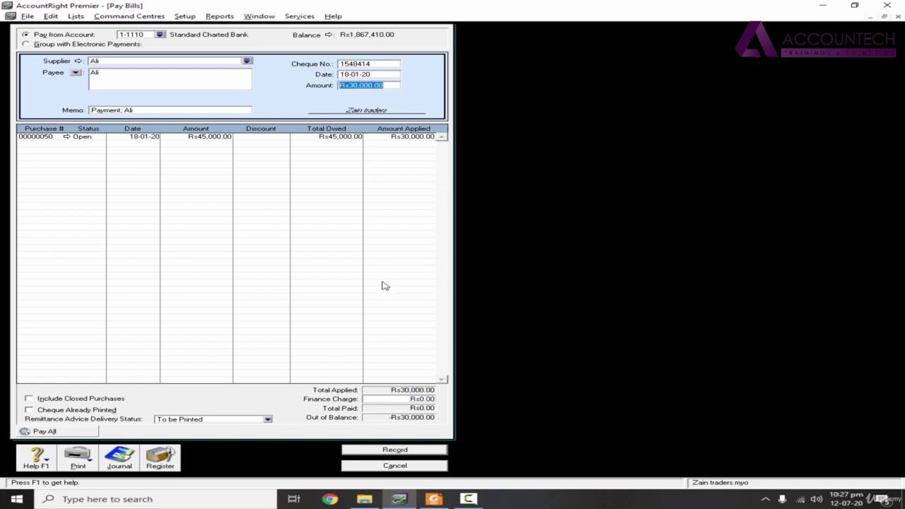
{"action": "key", "text": "Tab"}
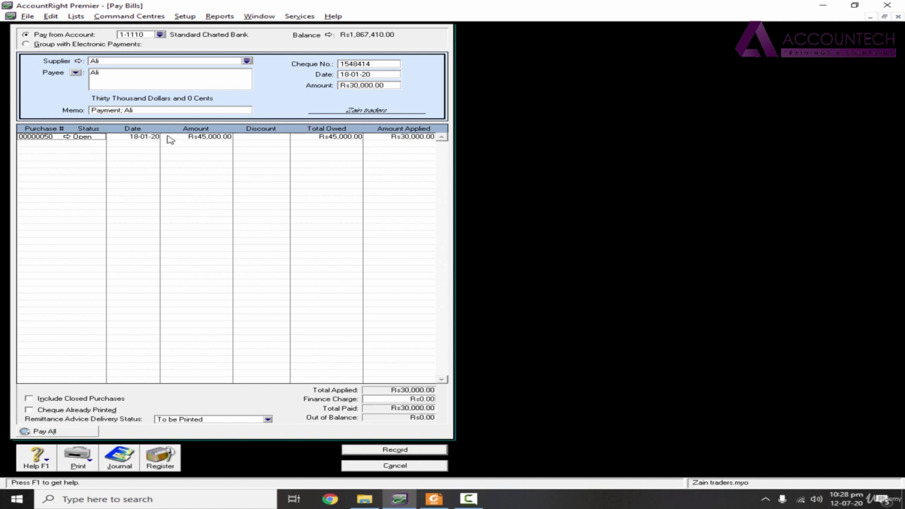
{"action": "left_click", "coordinate": [380, 453]}
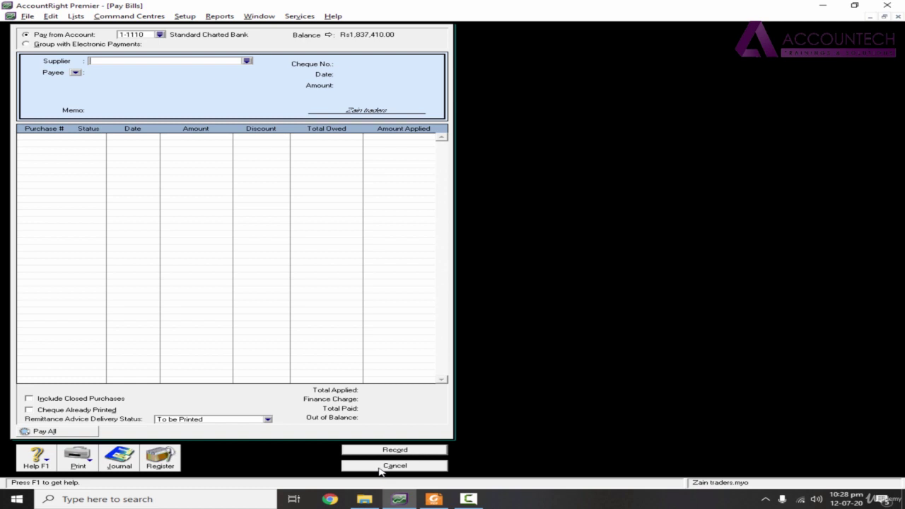
Step: Cancel the blank Pay Bills form and open the Transaction Journal for January 2020 purchases
{"action": "left_click", "coordinate": [380, 467]}
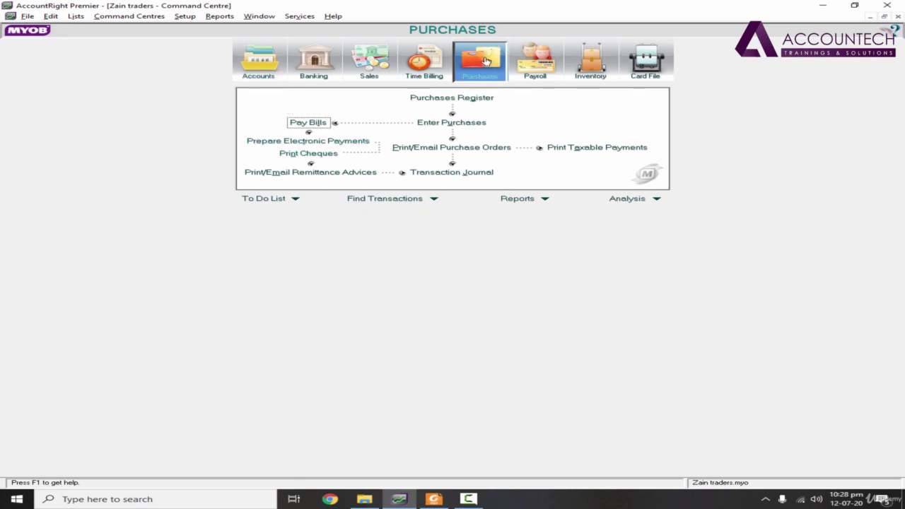
{"action": "left_click", "coordinate": [461, 175]}
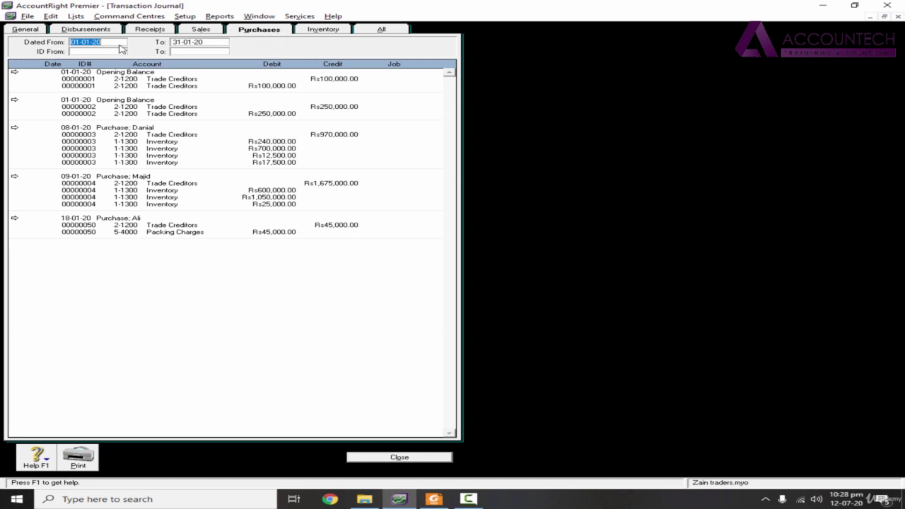
Step: Check the Disbursements tab for Ali's Rs30,000 bank-to-Trade Creditors entry, then close the journal
{"action": "key", "text": "Tab"}
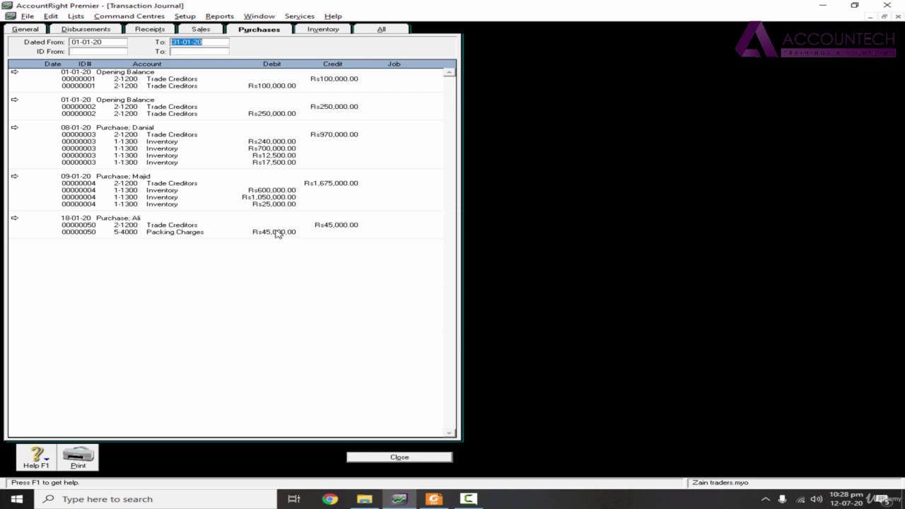
{"action": "left_click", "coordinate": [87, 31]}
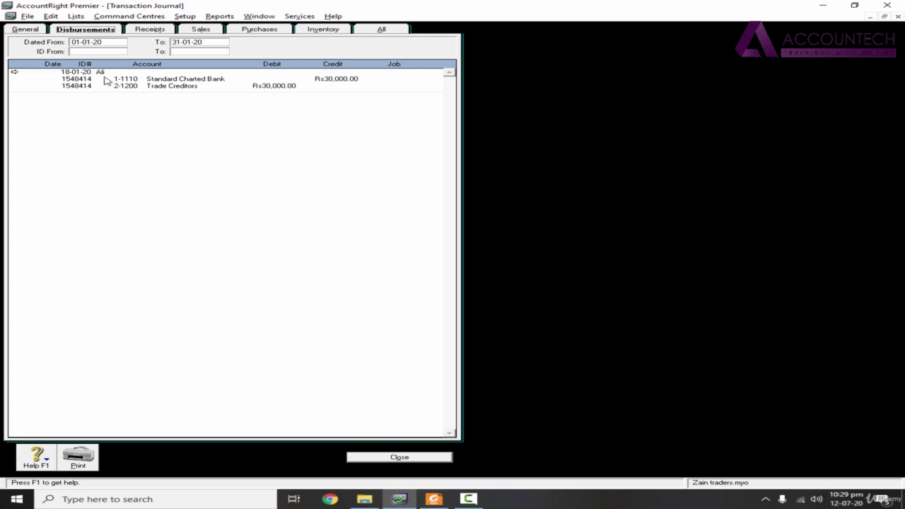
{"action": "left_click", "coordinate": [399, 457]}
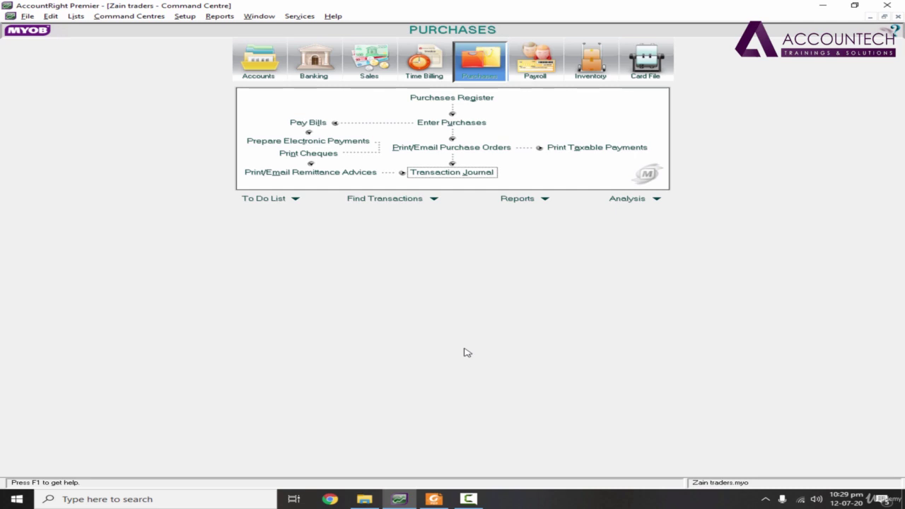